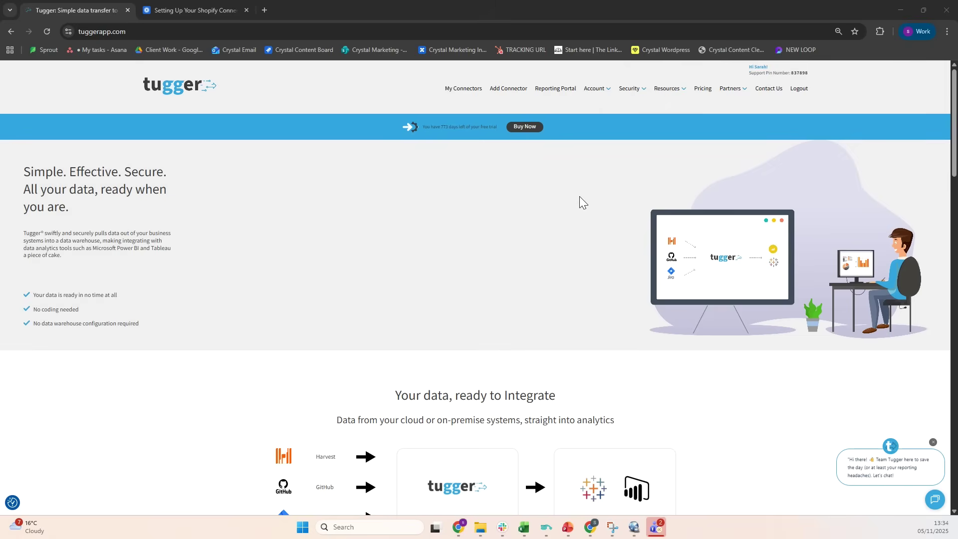
Start a new Shopify connector from Tugger's Add Connector page
click(499, 92)
scroll(473, 309, down, 7)
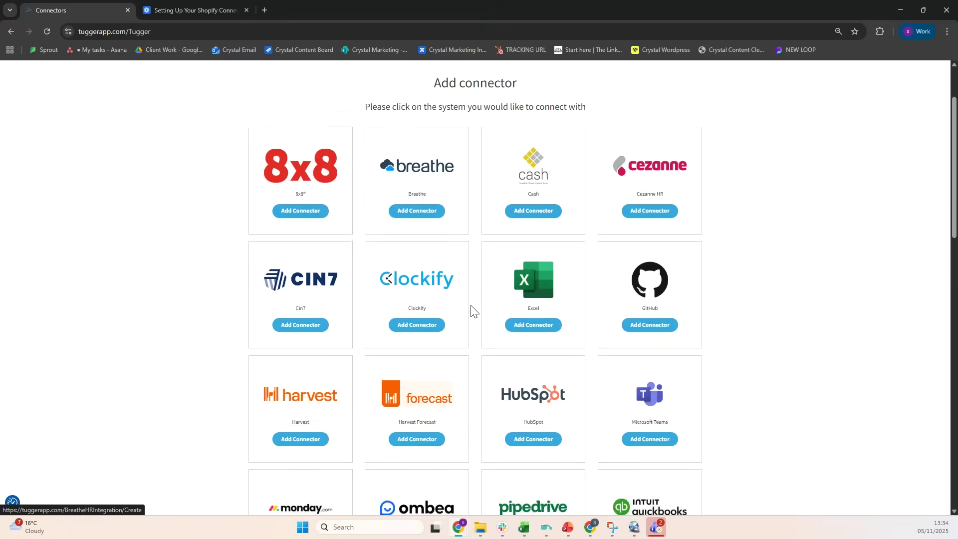
click(416, 413)
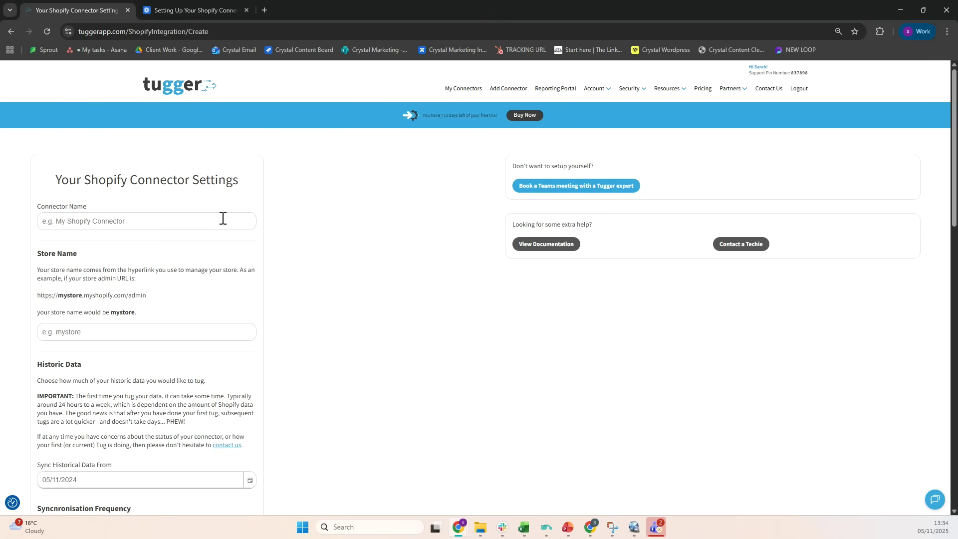
Name the connector 'My Shopify Connector'
click(223, 218)
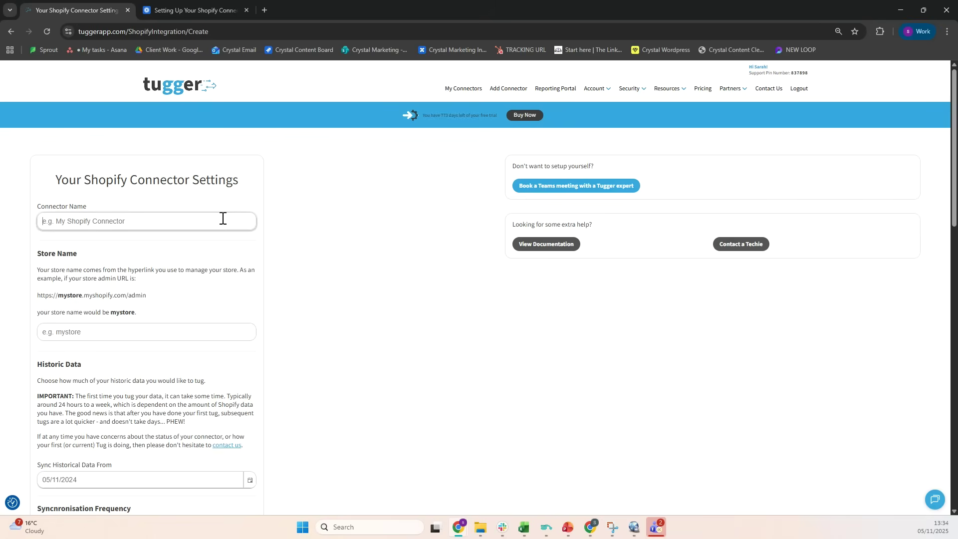
text(m)
key(BackSpace)
text(My C)
key(BackSpace)
text(Shopify)
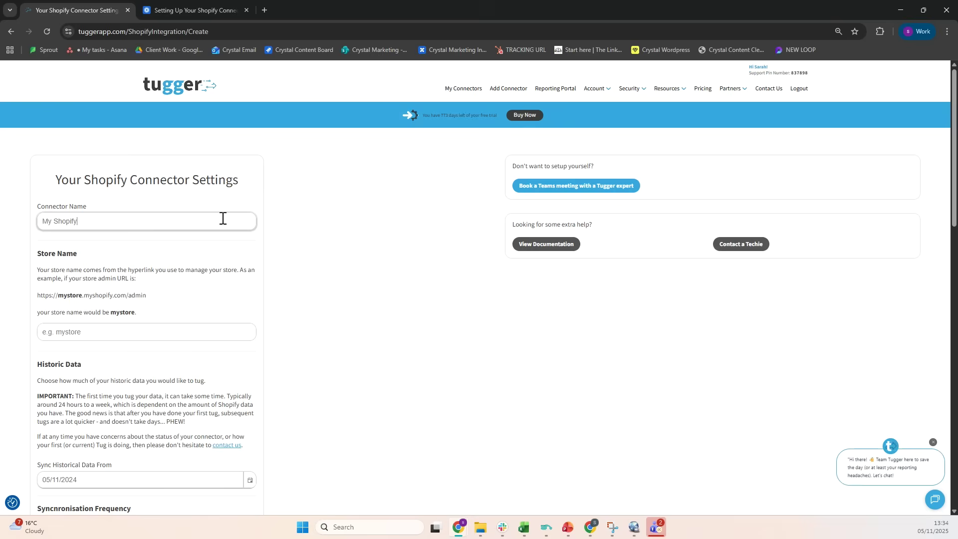
text( Connector)
Paste the Shopify store name into the Store Name field
click(94, 333)
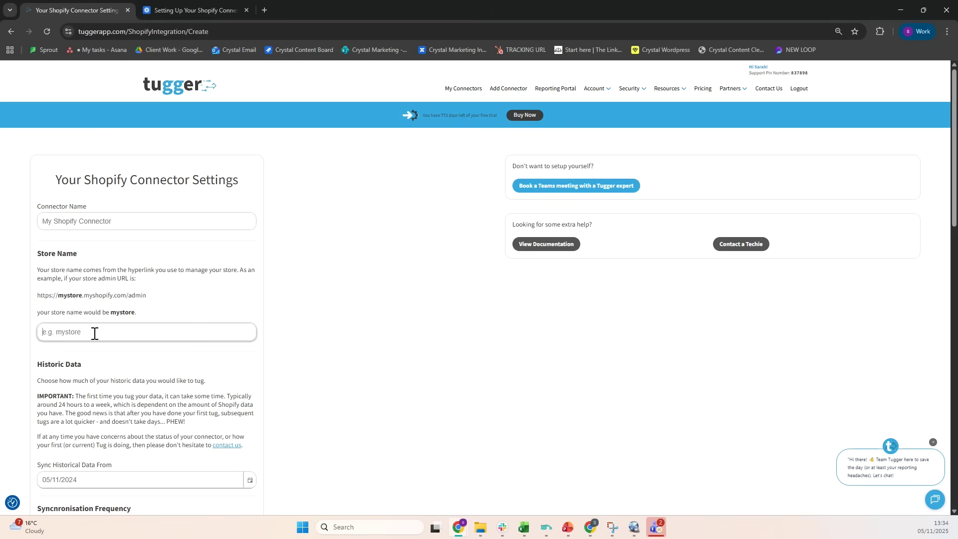
text(sarahstore-9978)
scroll(131, 303, down, 3)
scroll(145, 284, down, 2)
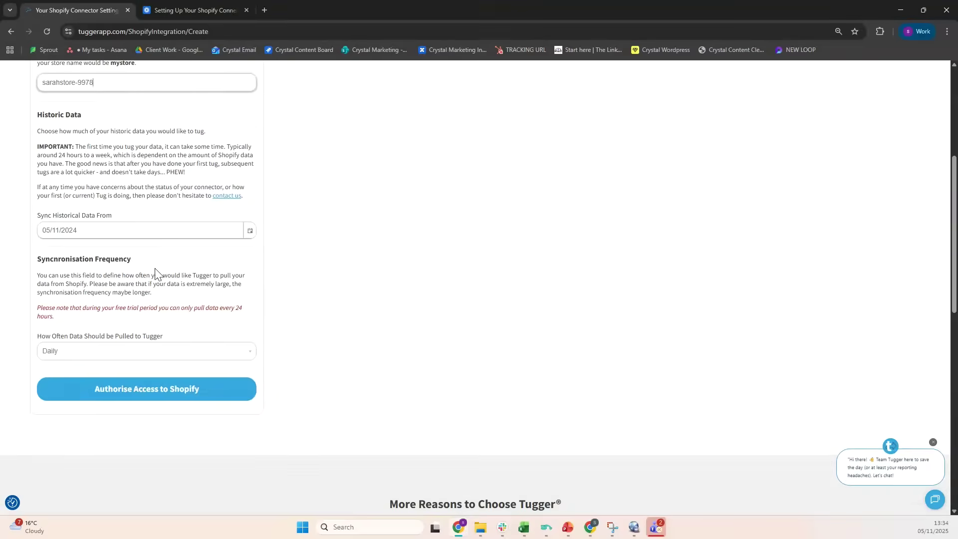
Authorise Tugger's access to the Shopify store for My Shopify Connector
click(151, 398)
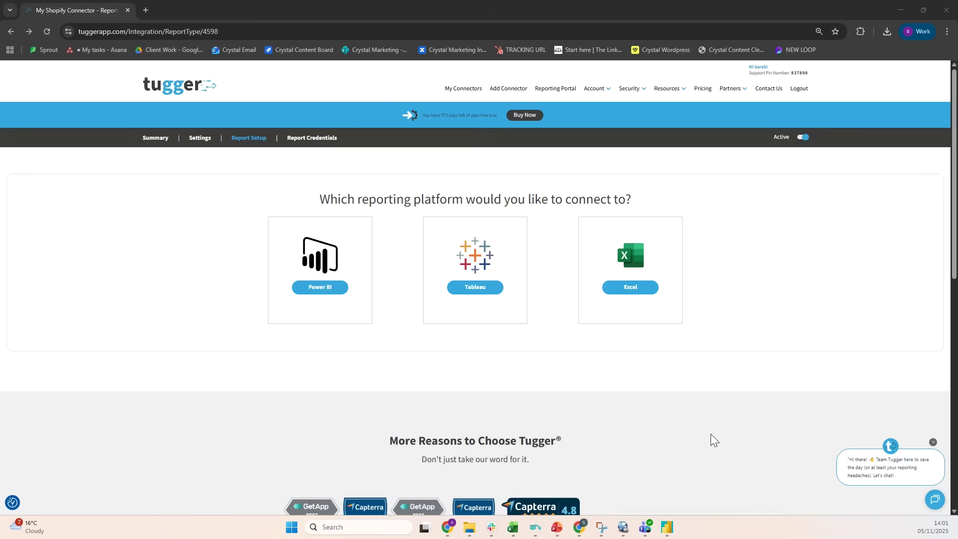
Pick Power BI as the reporting platform and view the OData source instructions
click(319, 274)
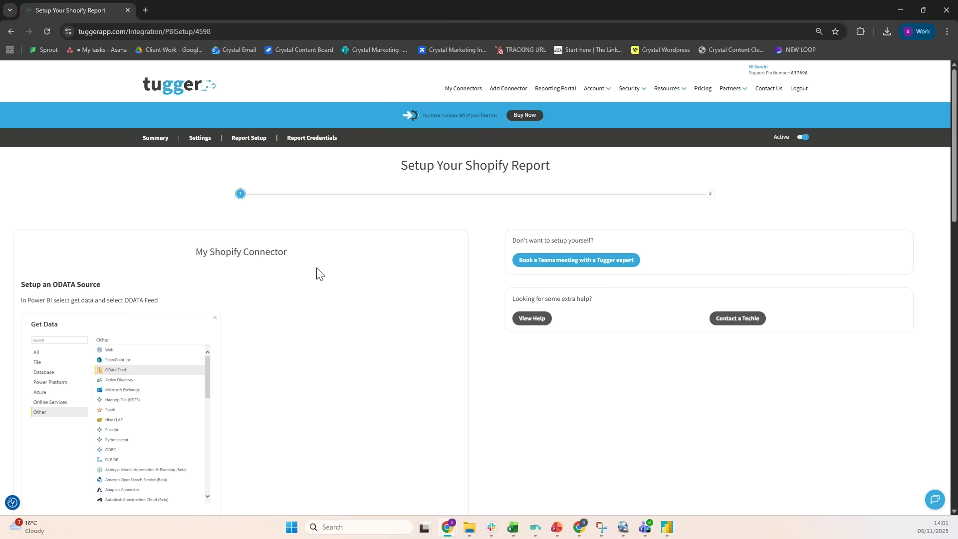
scroll(319, 274, down, 2)
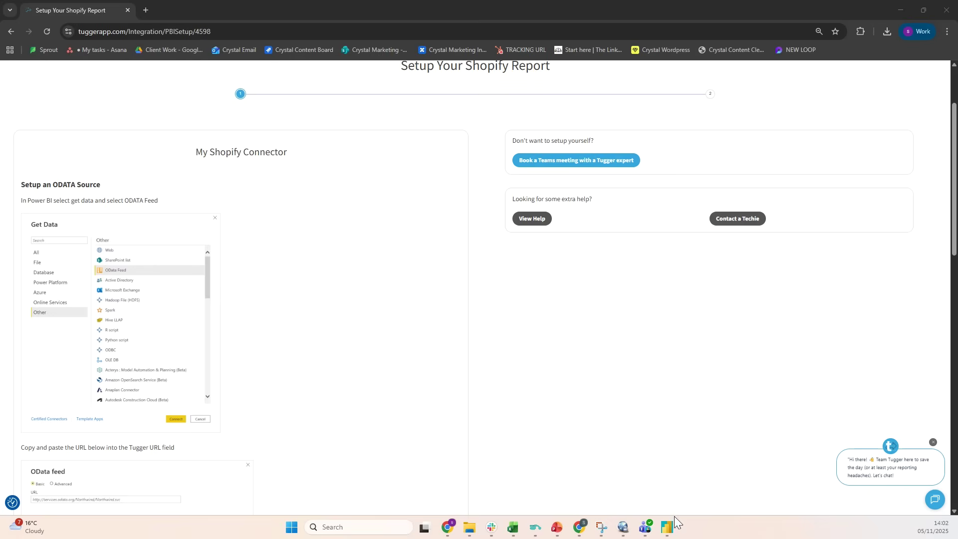
Start a new OData feed data source in Power BI Desktop
click(672, 533)
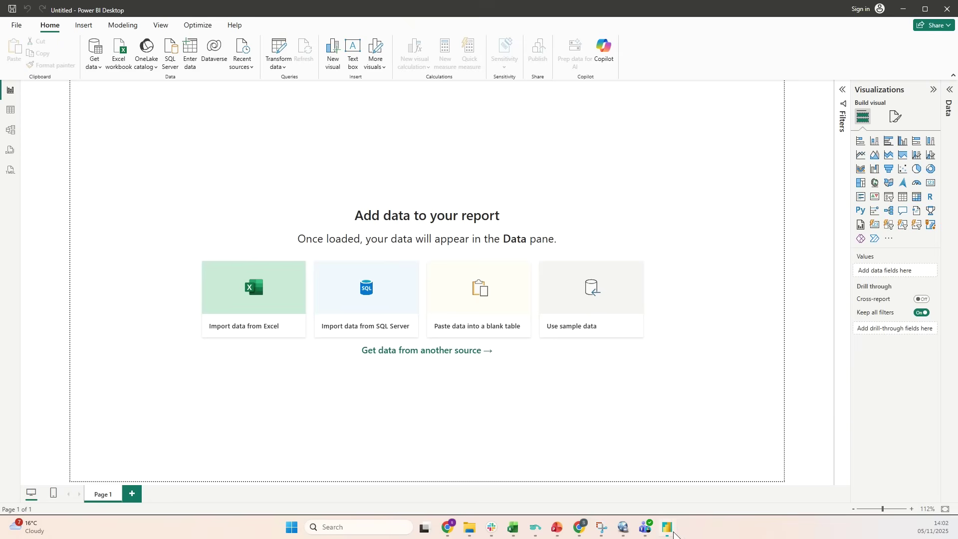
click(96, 66)
click(131, 229)
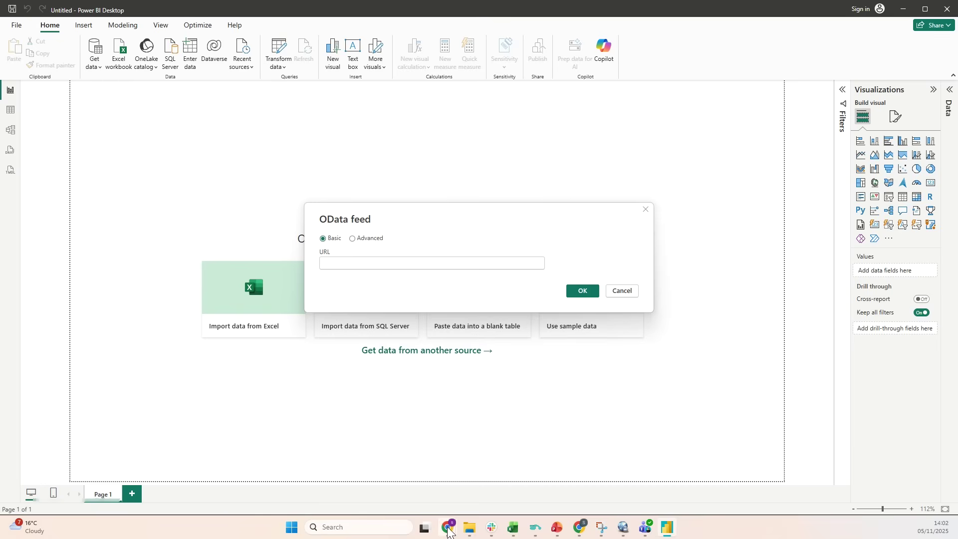
Copy Tugger's OData URL into Power BI's OData feed URL box and confirm it
mouse_move(448, 530)
click(537, 452)
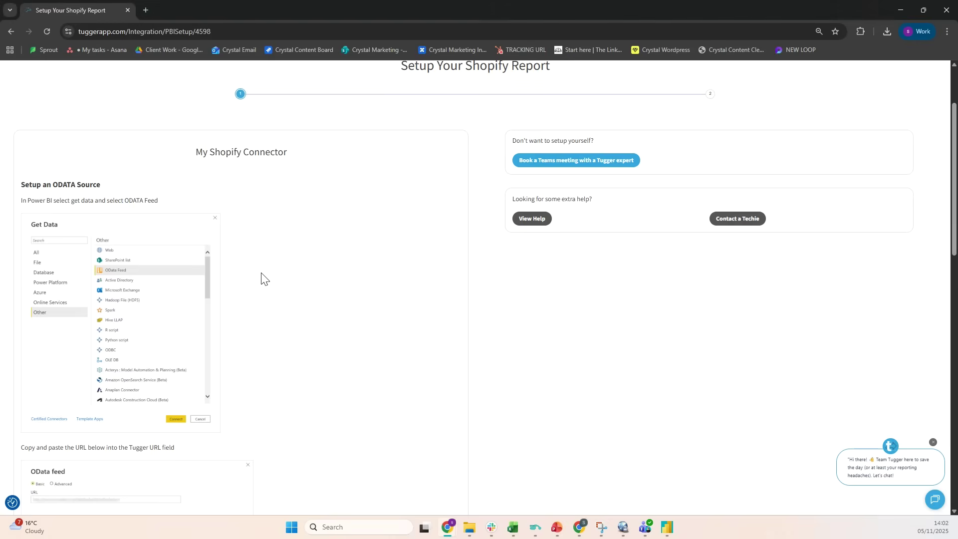
scroll(262, 279, down, 2)
scroll(259, 279, down, 3)
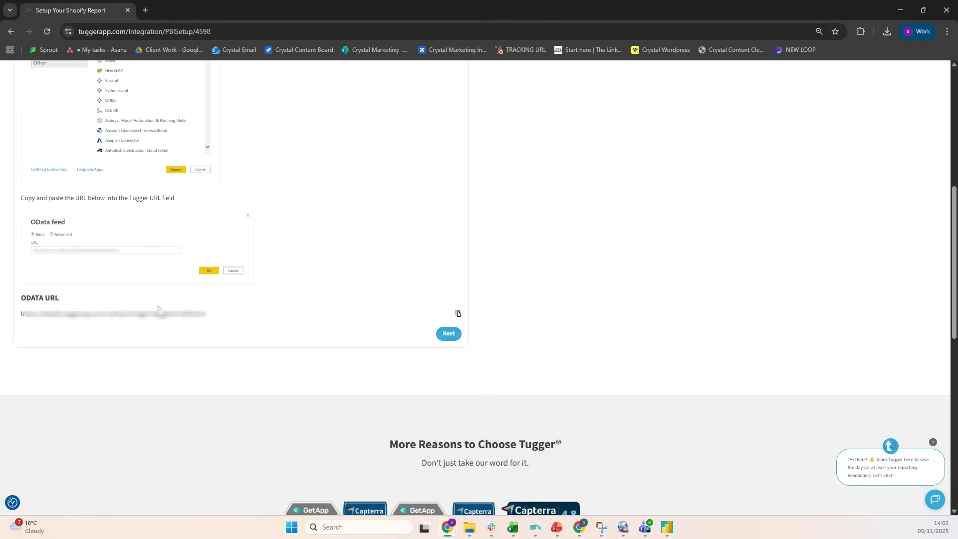
click(458, 313)
click(644, 527)
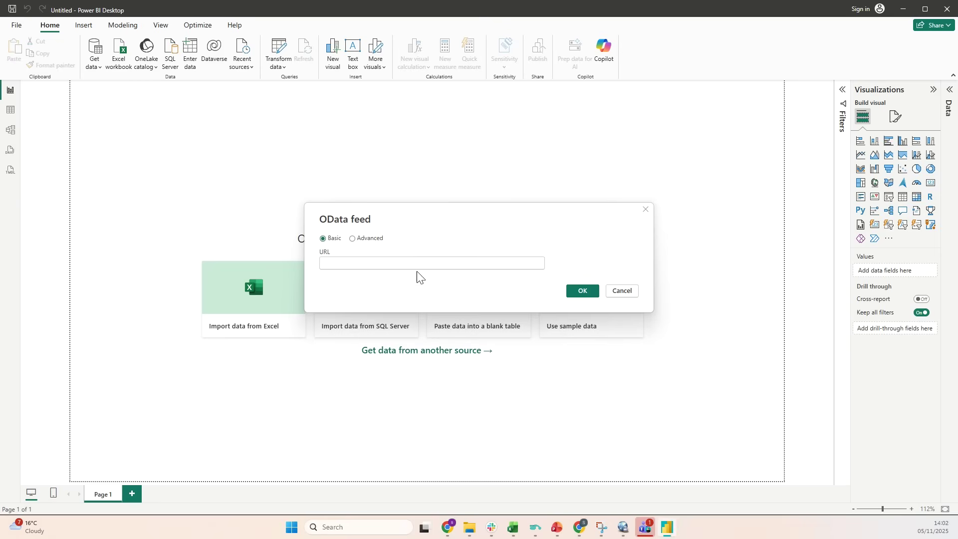
key(ctrl+v)
click(578, 291)
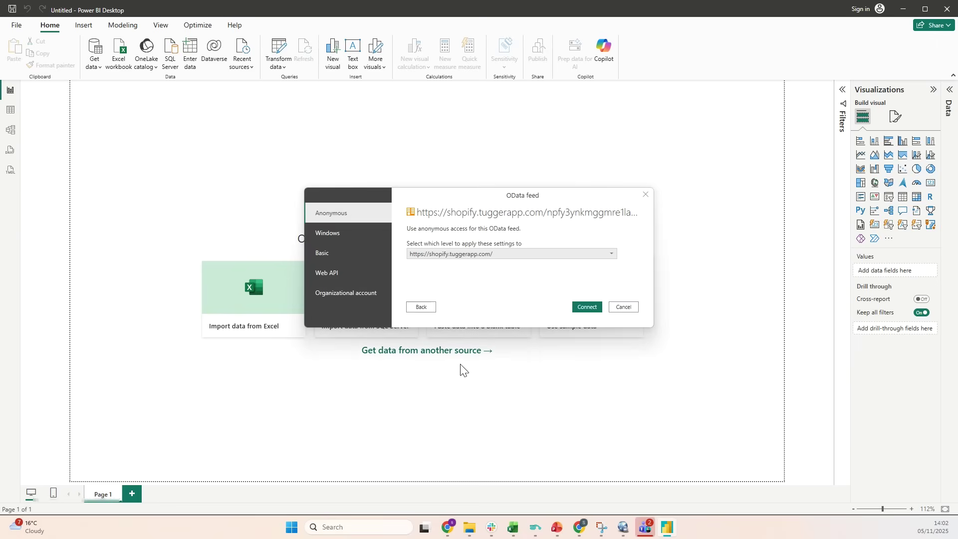
Review Tugger's next setup step explaining Basic authentication for the feed
mouse_move(455, 527)
click(536, 469)
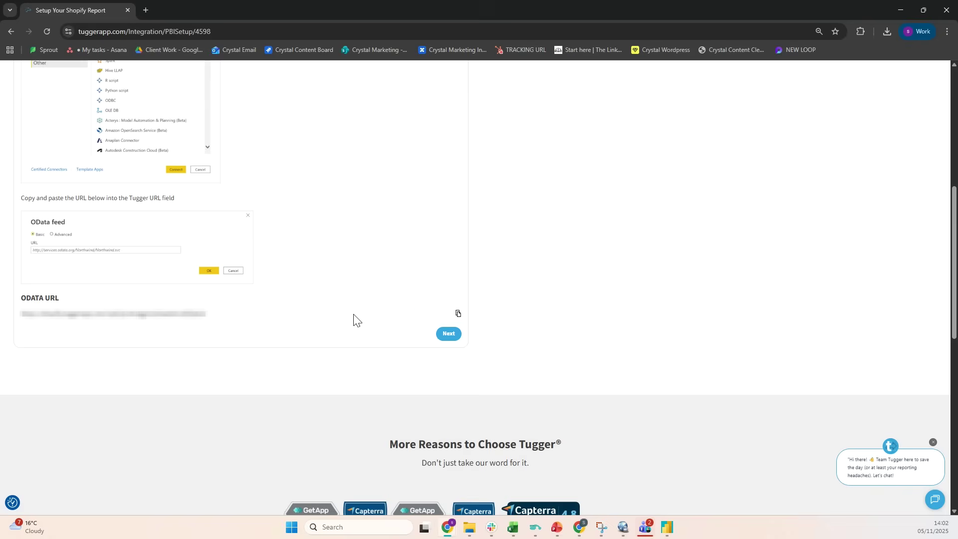
click(447, 340)
scroll(336, 290, down, 2)
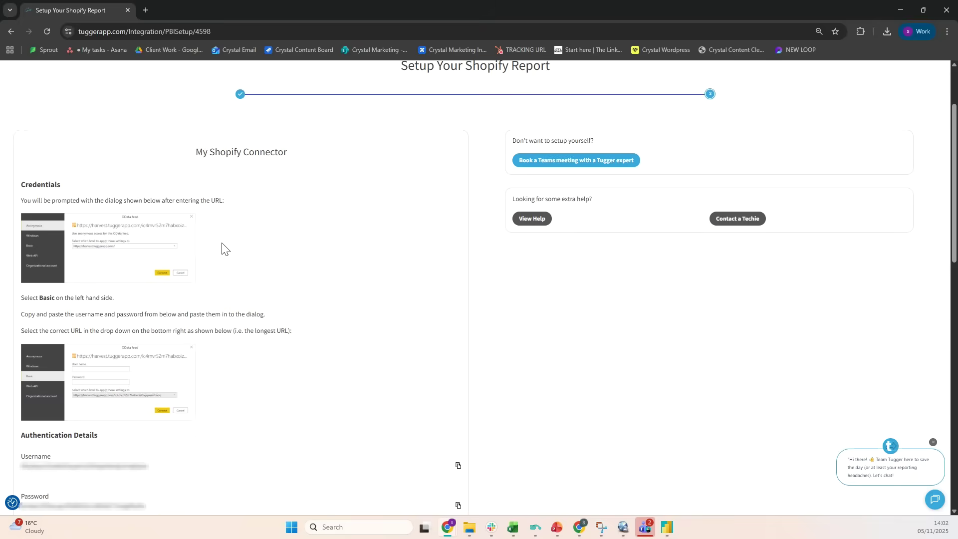
double_click(46, 298)
click(84, 324)
scroll(141, 335, down, 1)
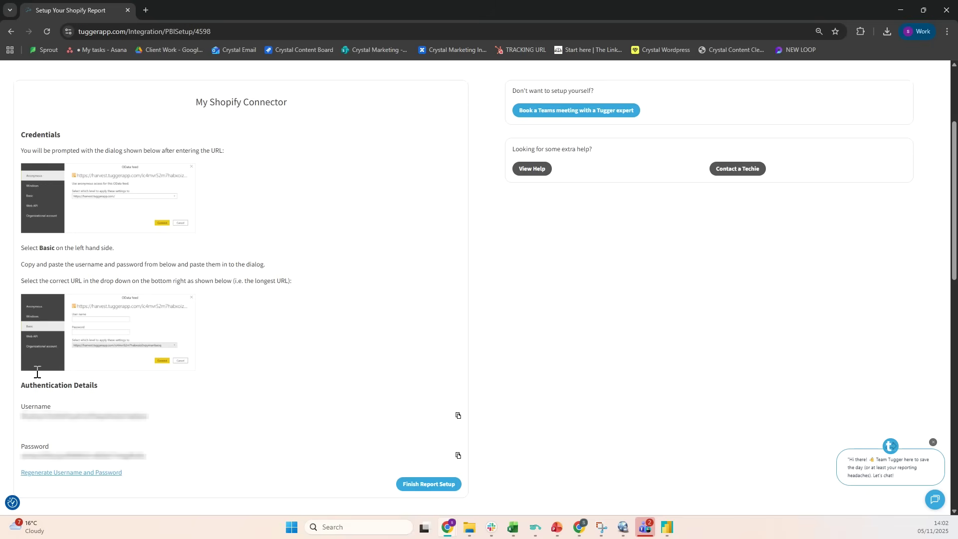
Choose Basic authentication, applied at the longest feed URL level
click(668, 528)
click(326, 255)
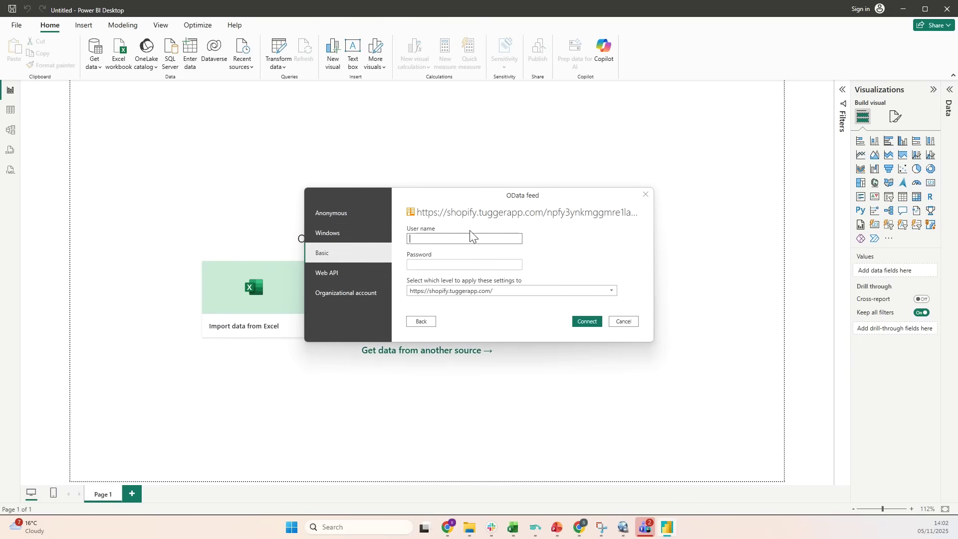
click(485, 292)
click(504, 315)
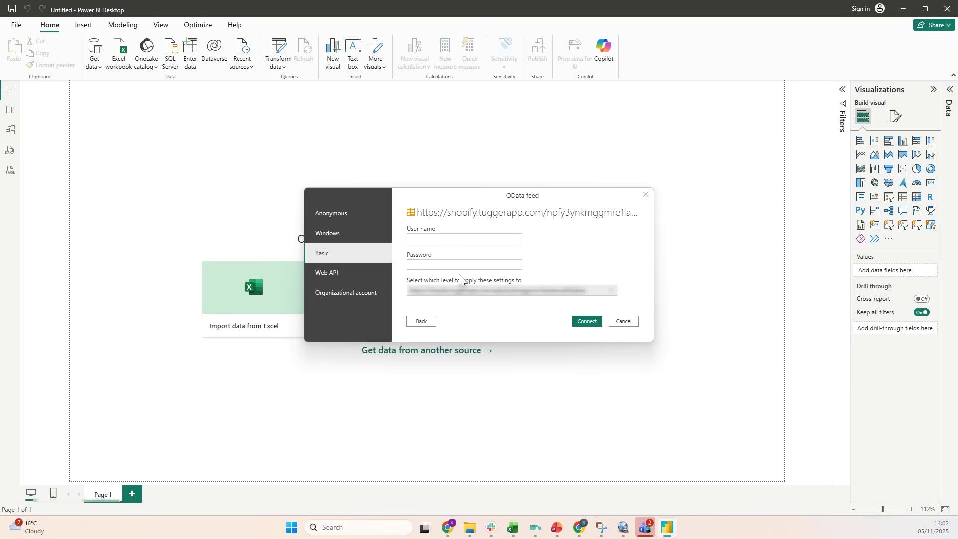
Copy the connector username from Tugger into the User name field
mouse_move(449, 527)
click(514, 463)
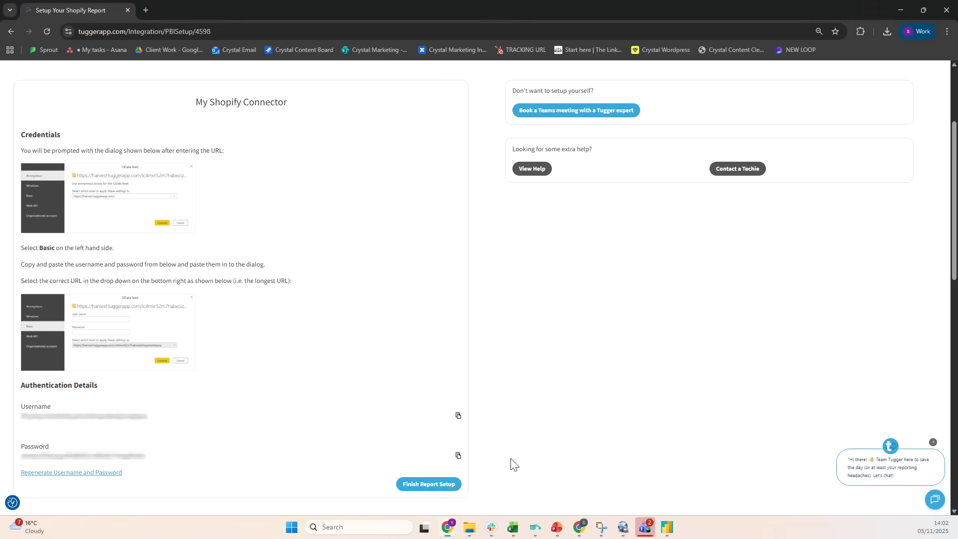
scroll(242, 311, down, 1)
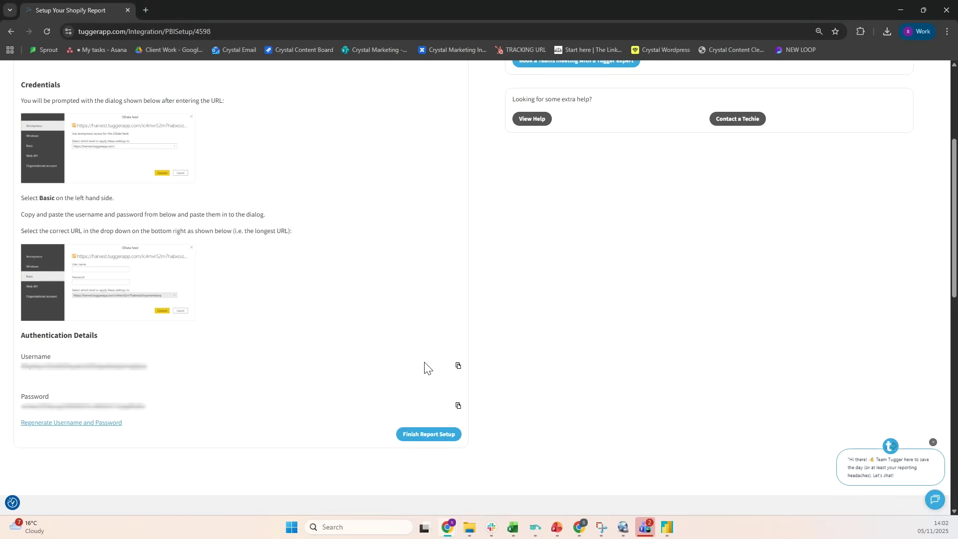
click(456, 367)
click(667, 527)
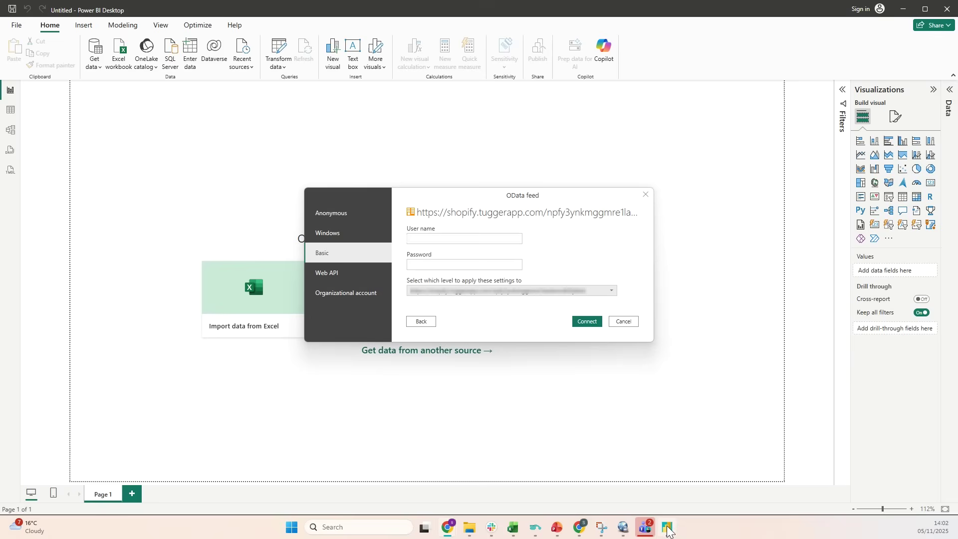
click(452, 238)
key(ctrl+v)
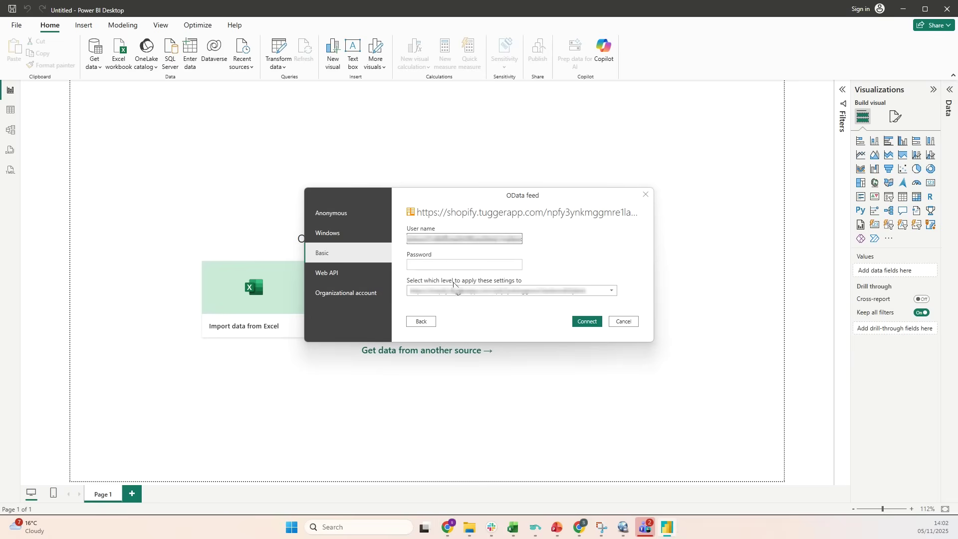
Paste the connector password from Tugger into the Password field and connect
mouse_move(447, 523)
click(523, 478)
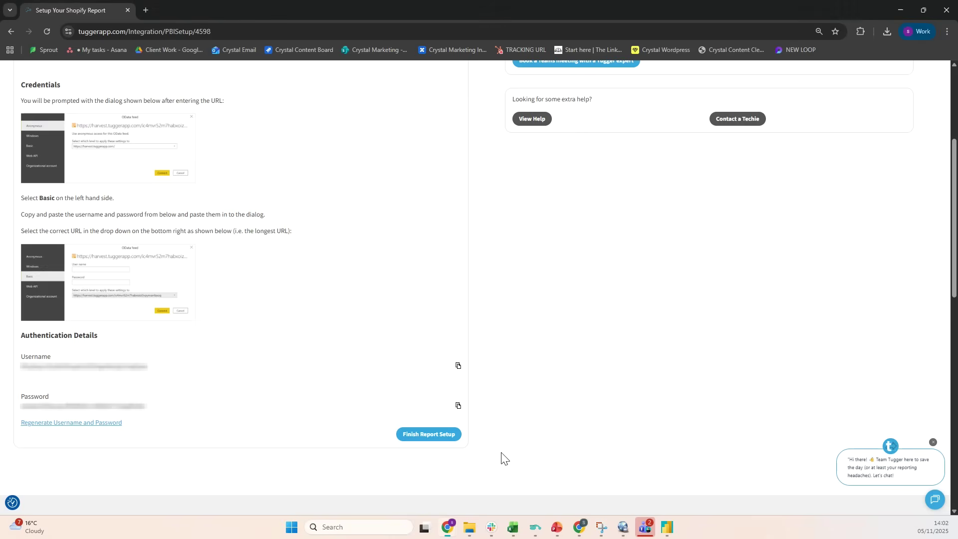
click(458, 406)
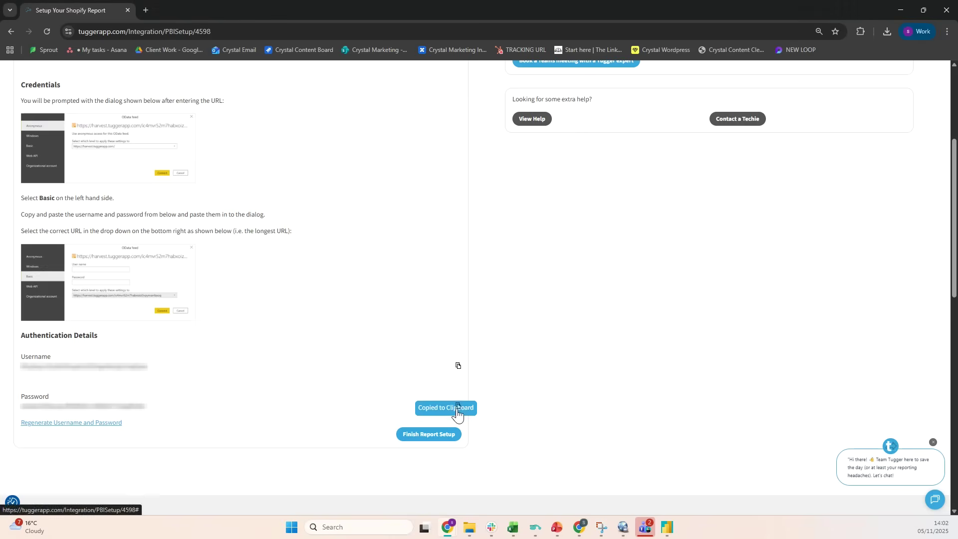
click(666, 526)
click(452, 265)
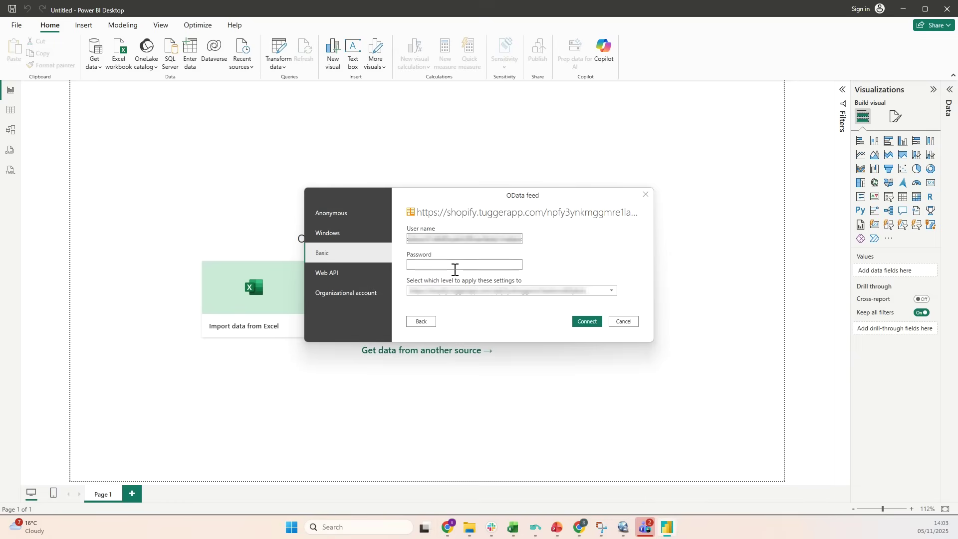
key(ctrl+v)
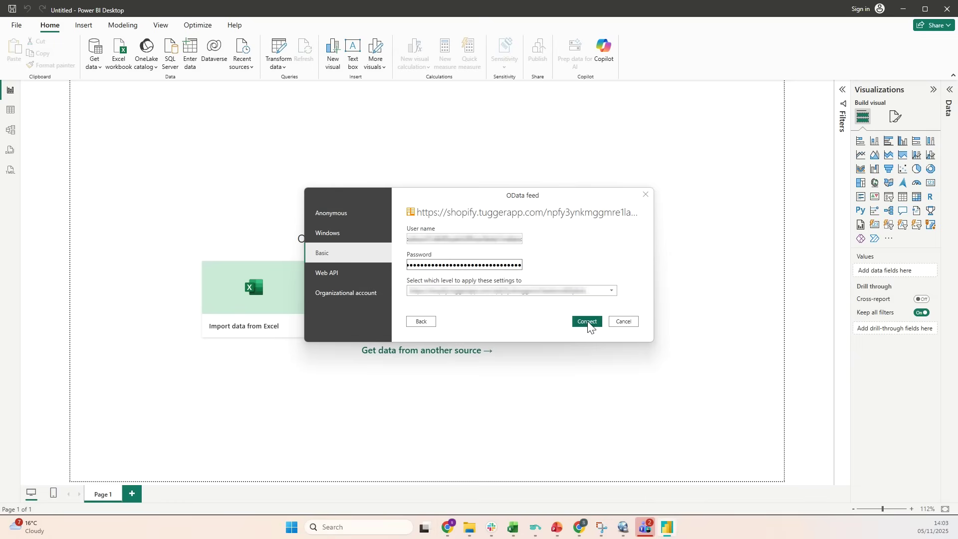
click(588, 322)
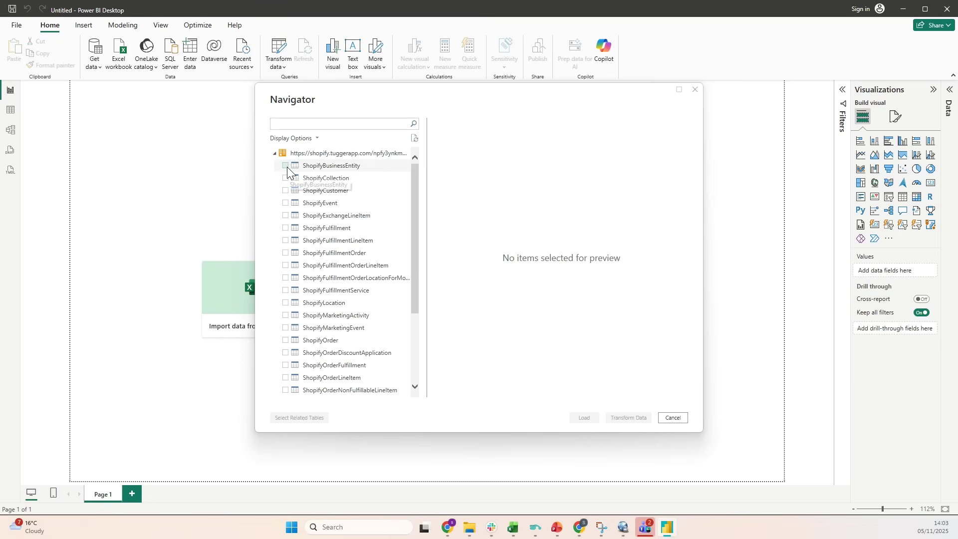
Tick ShopifyBusinessEntity, ShopifyCollection and ShopifyCustomer in the Navigator and load them
click(286, 166)
click(285, 179)
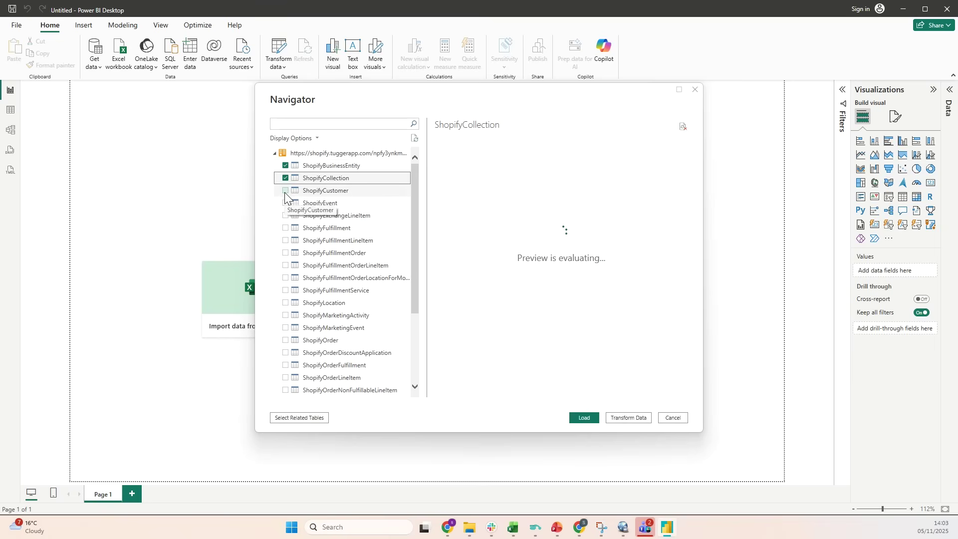
click(285, 192)
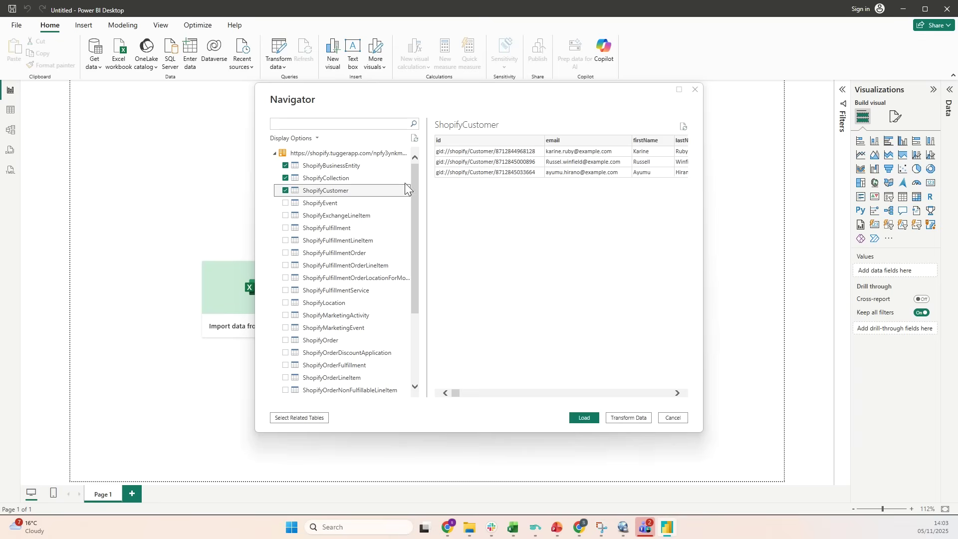
click(578, 418)
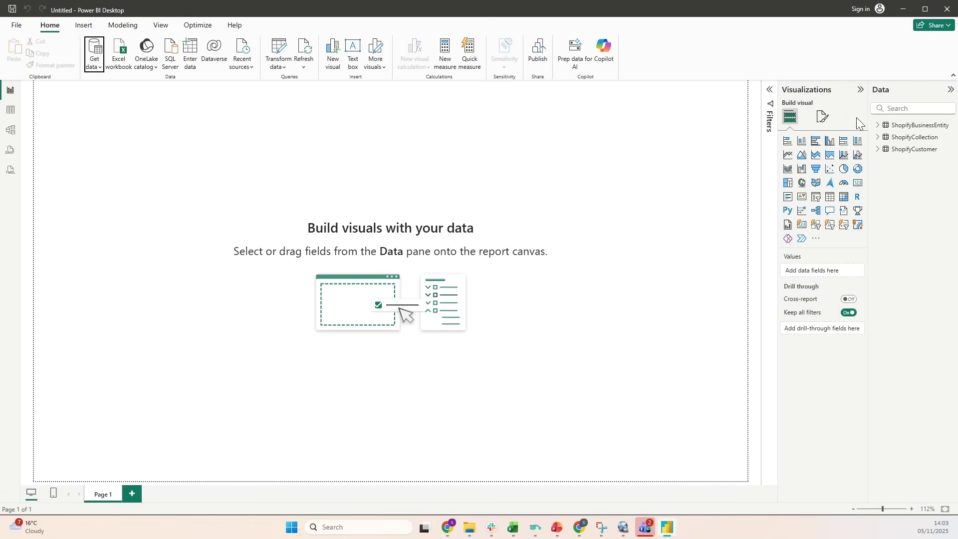
Select the ShopifyBusinessEntity table in the Data pane to bring up Table tools
click(908, 127)
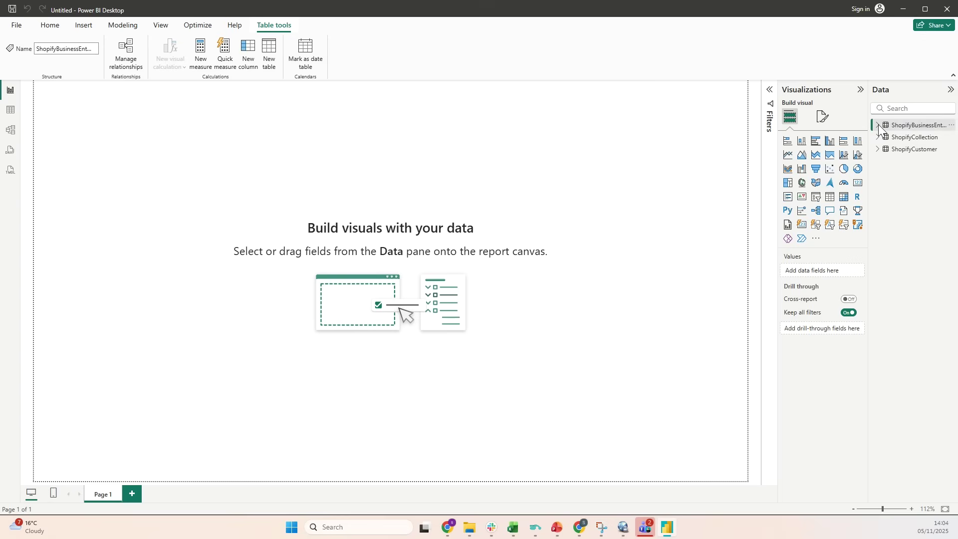